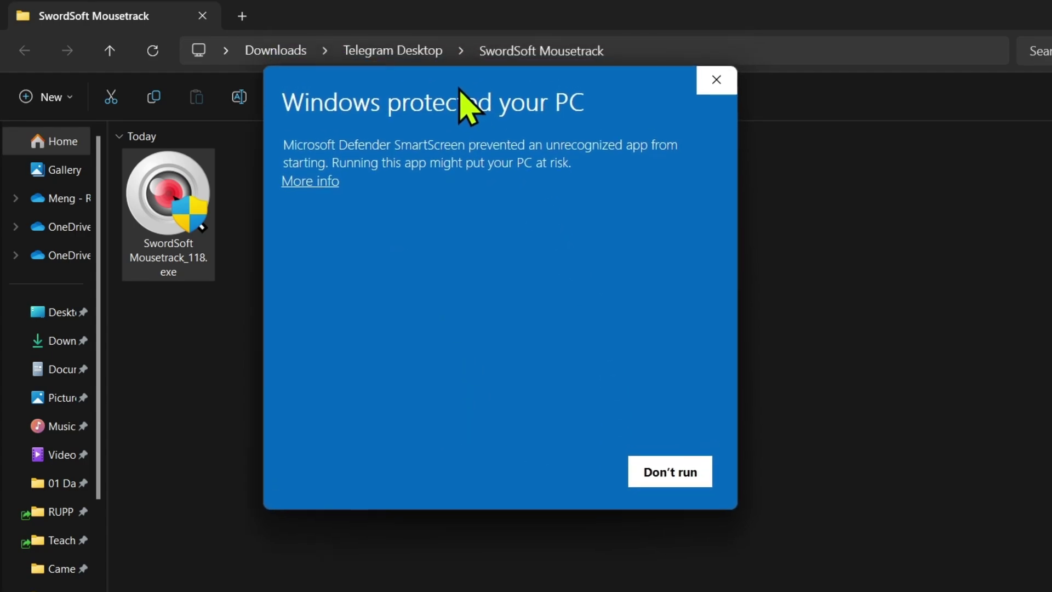
- Highlight the warning's title and the SmartScreen explanation text while reading the dialog
drag(301, 104, 589, 107)
click(338, 151)
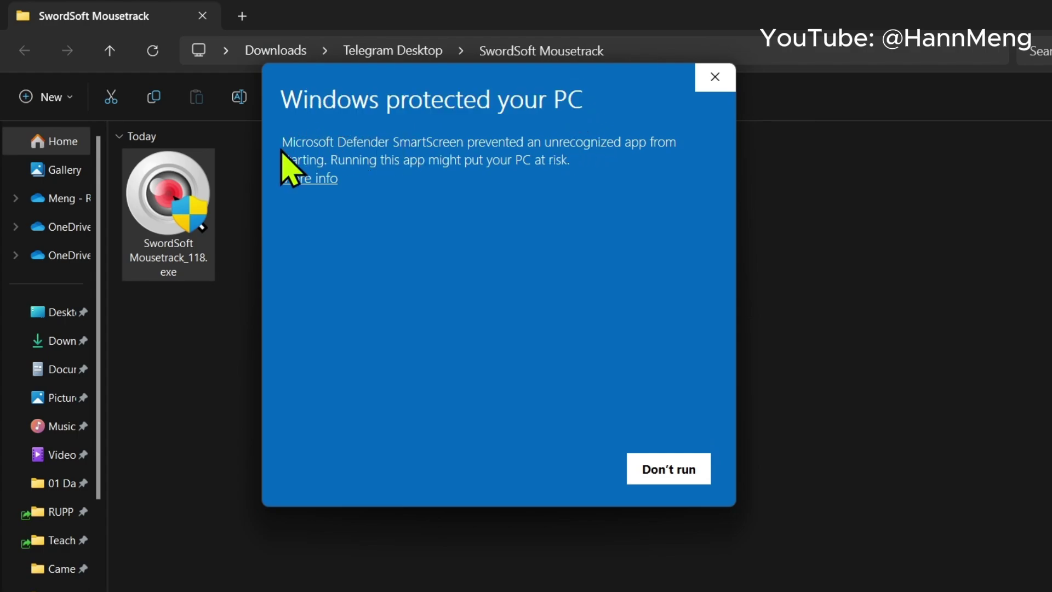
drag(292, 141, 653, 153)
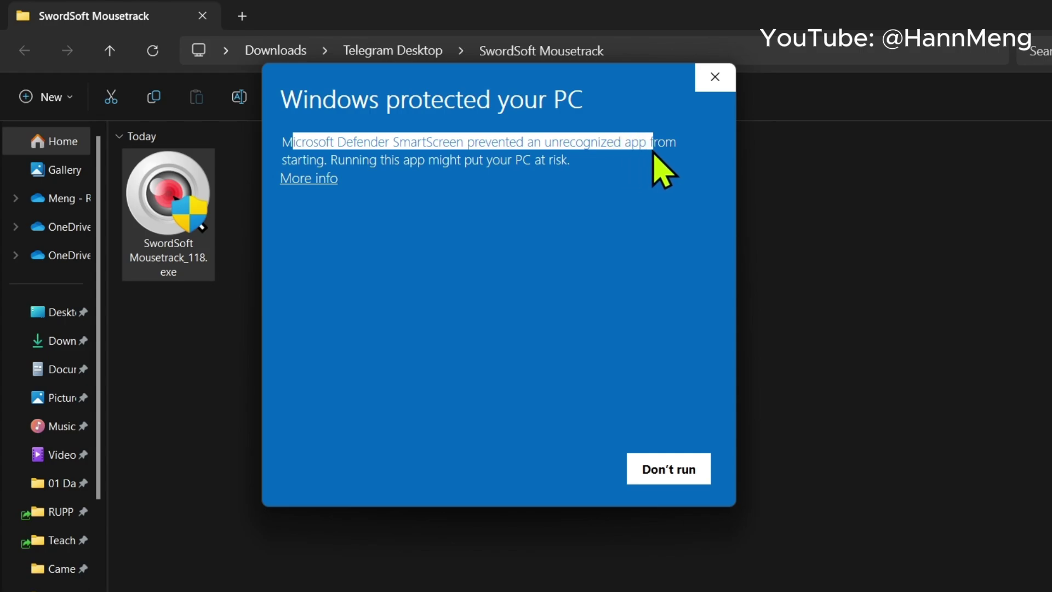
click(505, 303)
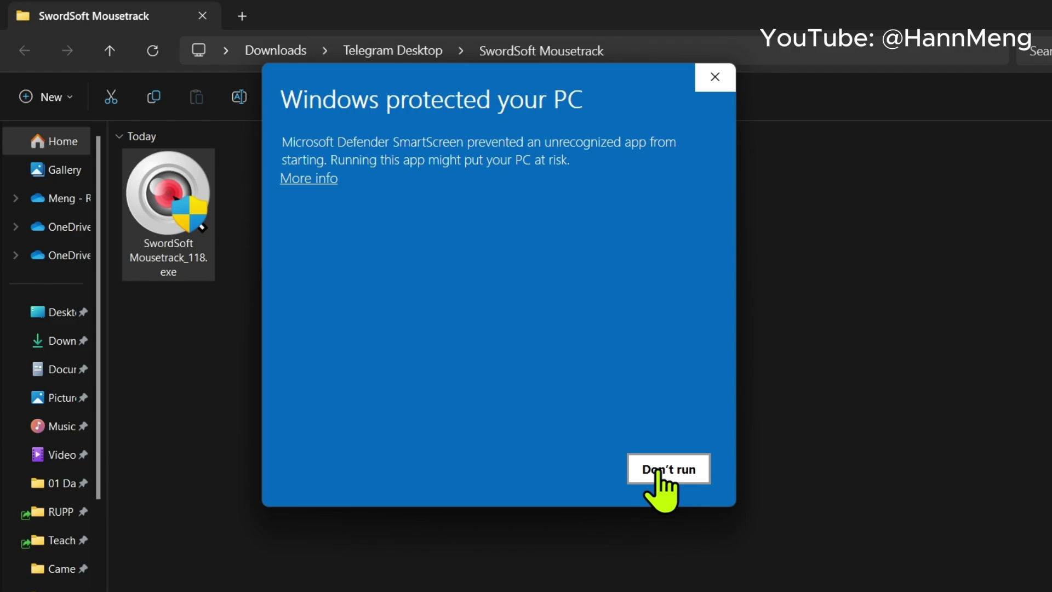
- Choose Don't run, then relaunch SwordSoft Mousetrack_118.exe from the folder
click(662, 485)
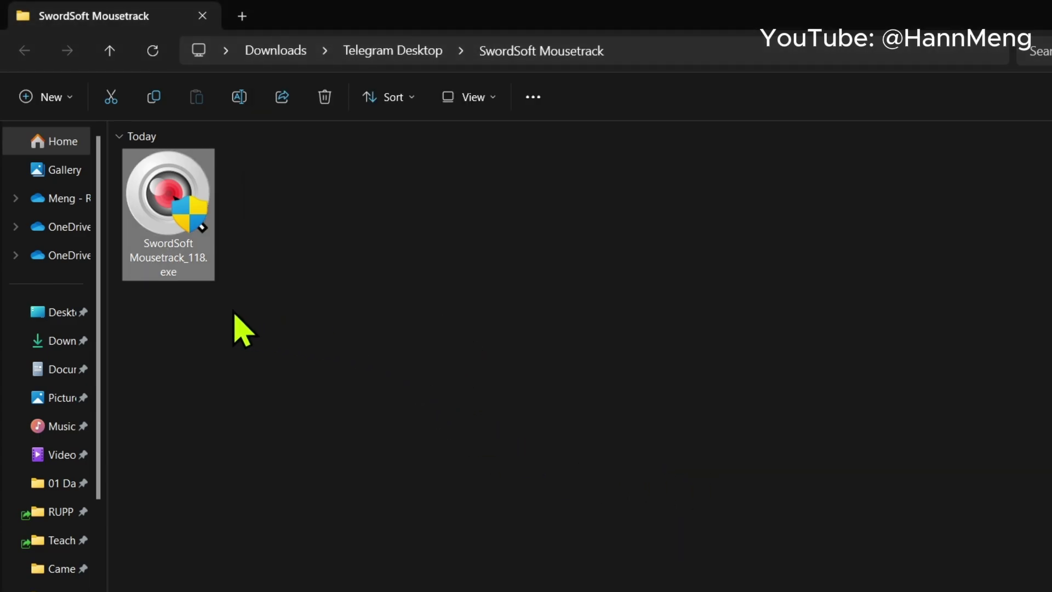
double_click(177, 243)
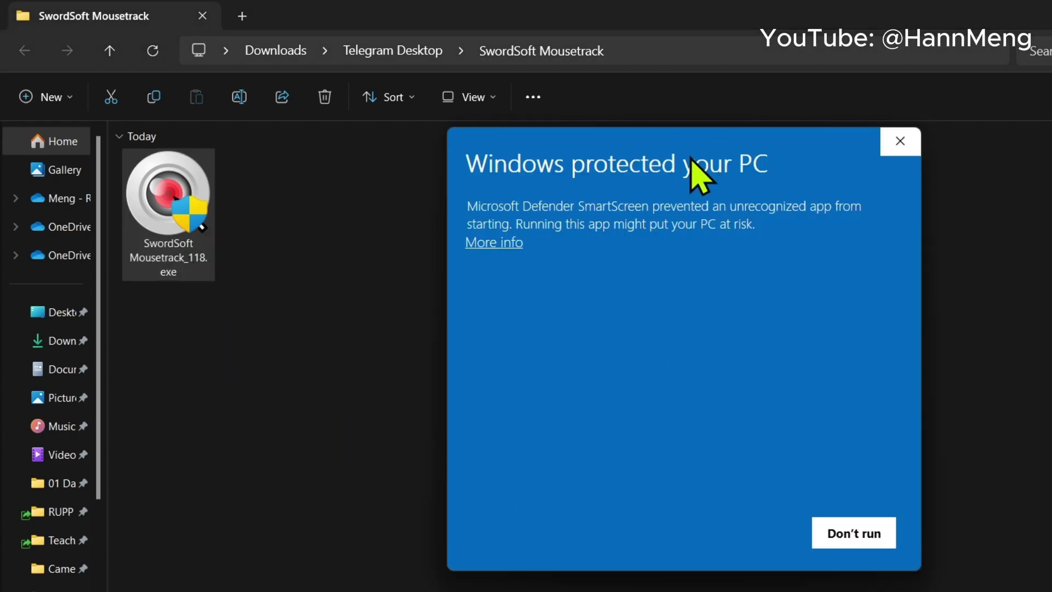
drag(682, 152, 605, 139)
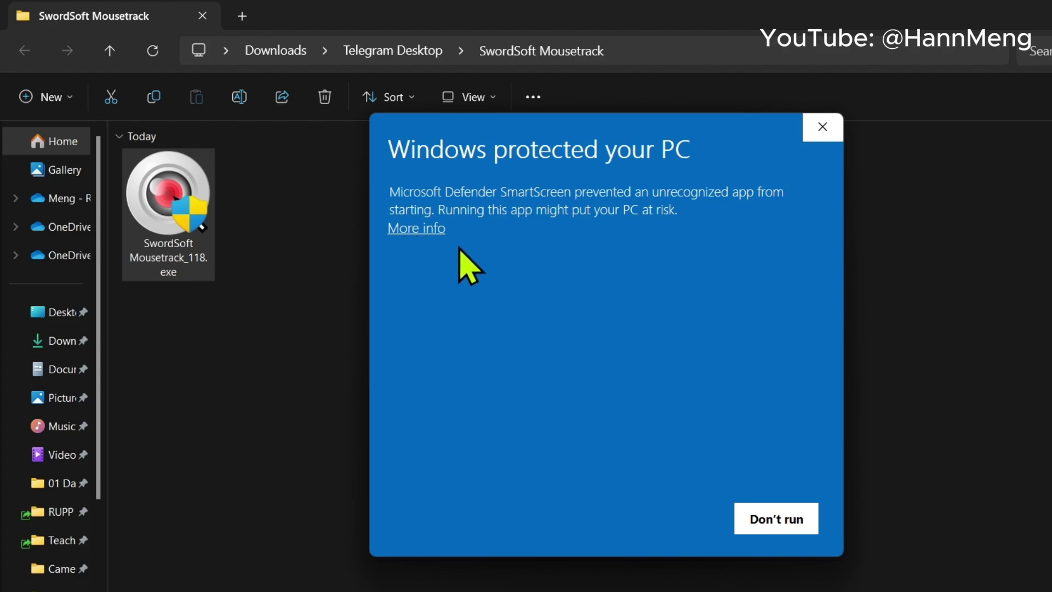
- Reveal More info and highlight the Unknown publisher entry for the installer
click(416, 229)
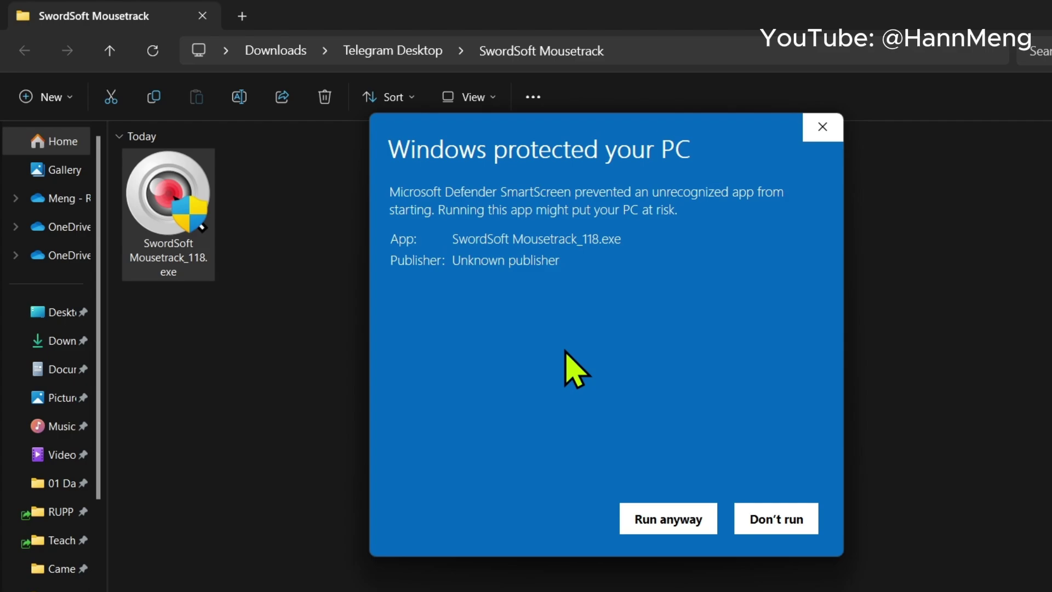
drag(446, 261, 576, 265)
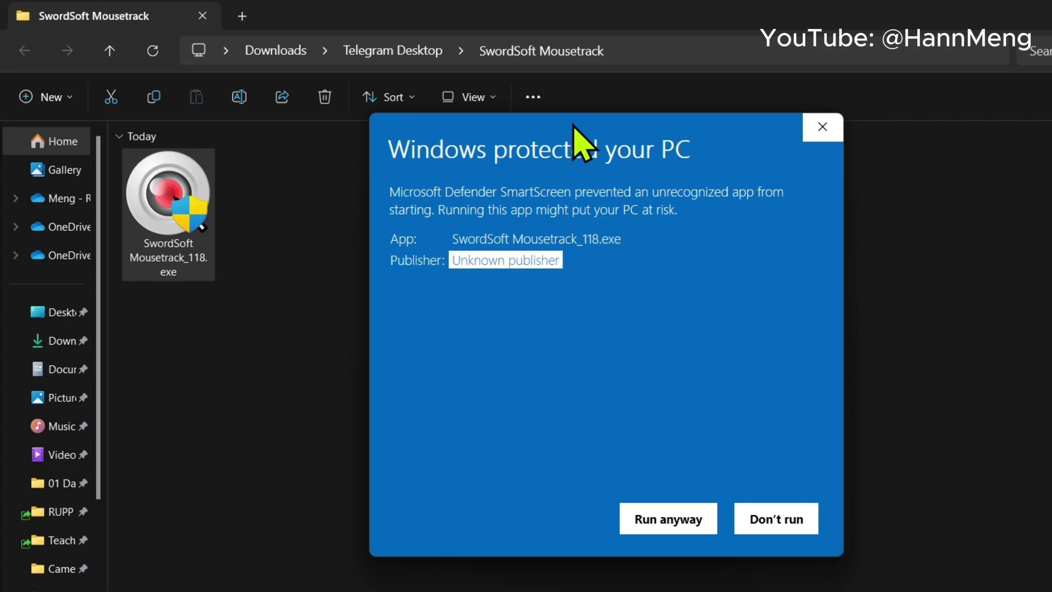
mouse_move(573, 130)
mouse_down()
mouse_move(554, 129)
mouse_move(549, 91)
mouse_up()
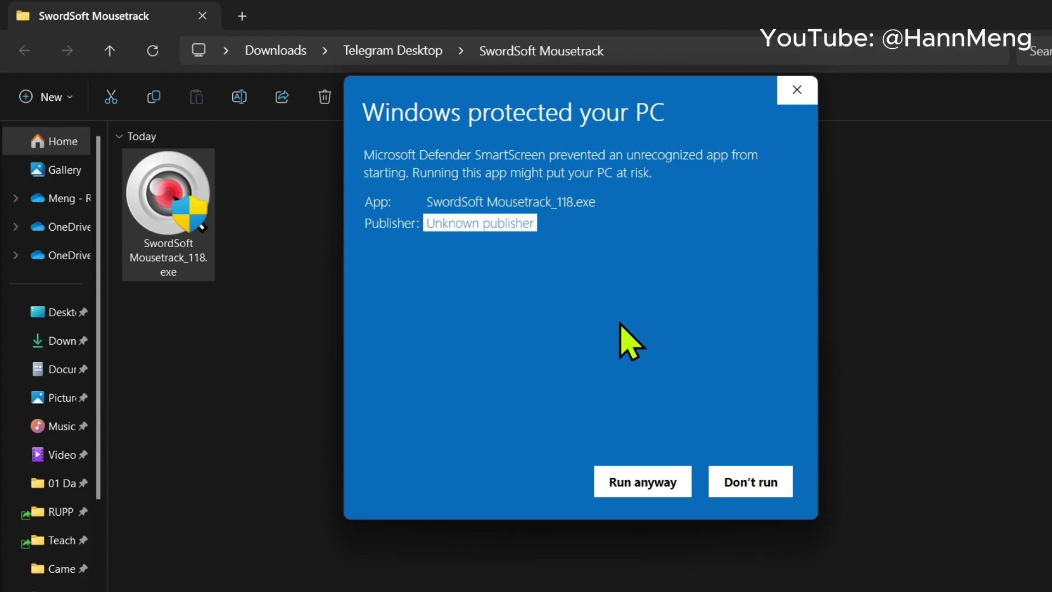
- Run the installer anyway and allow it through the UAC prompt
click(650, 485)
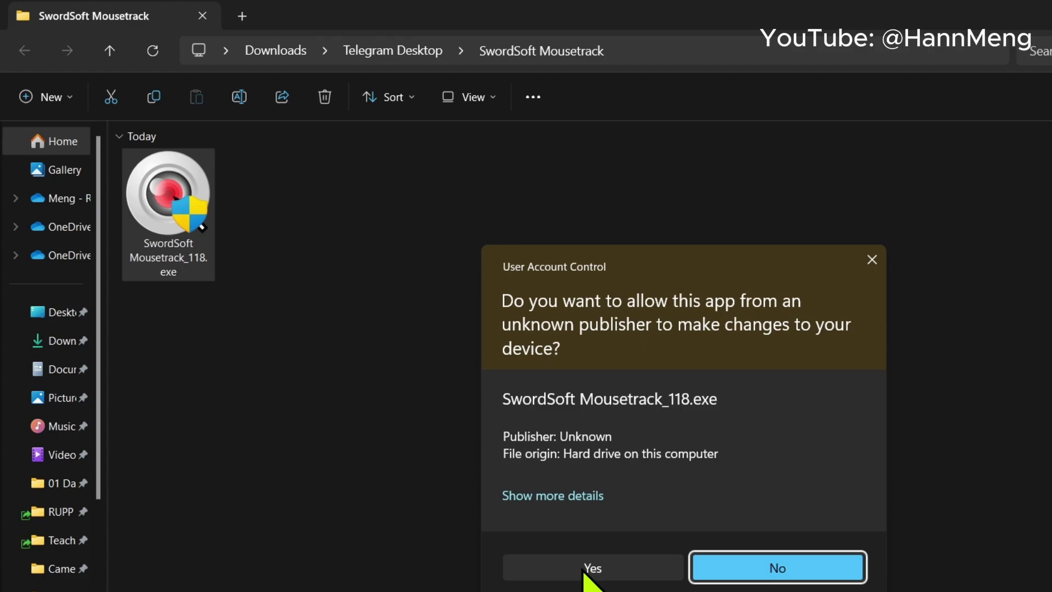
click(591, 568)
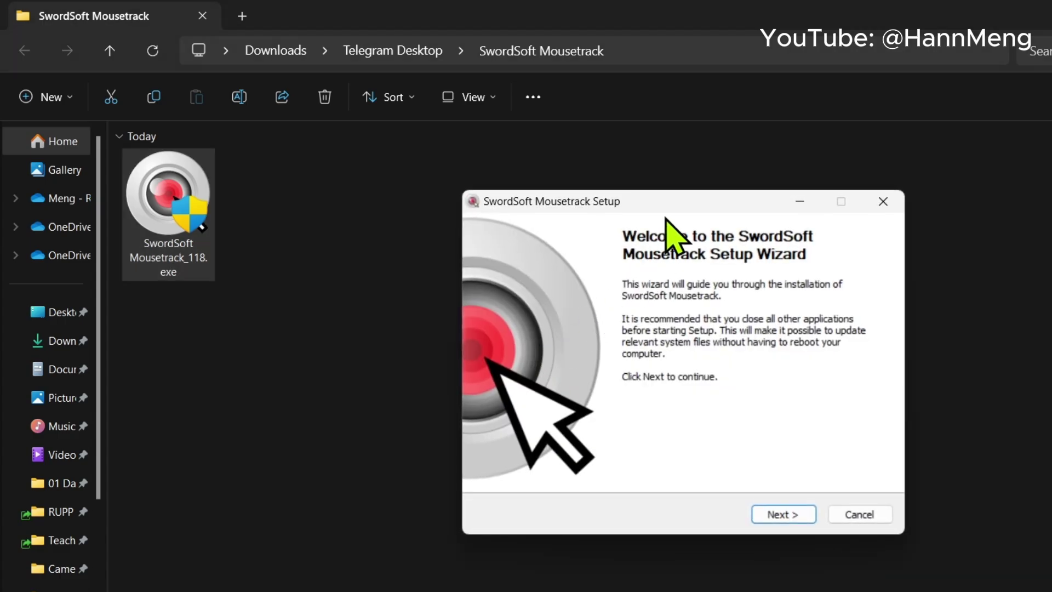
drag(612, 202, 550, 165)
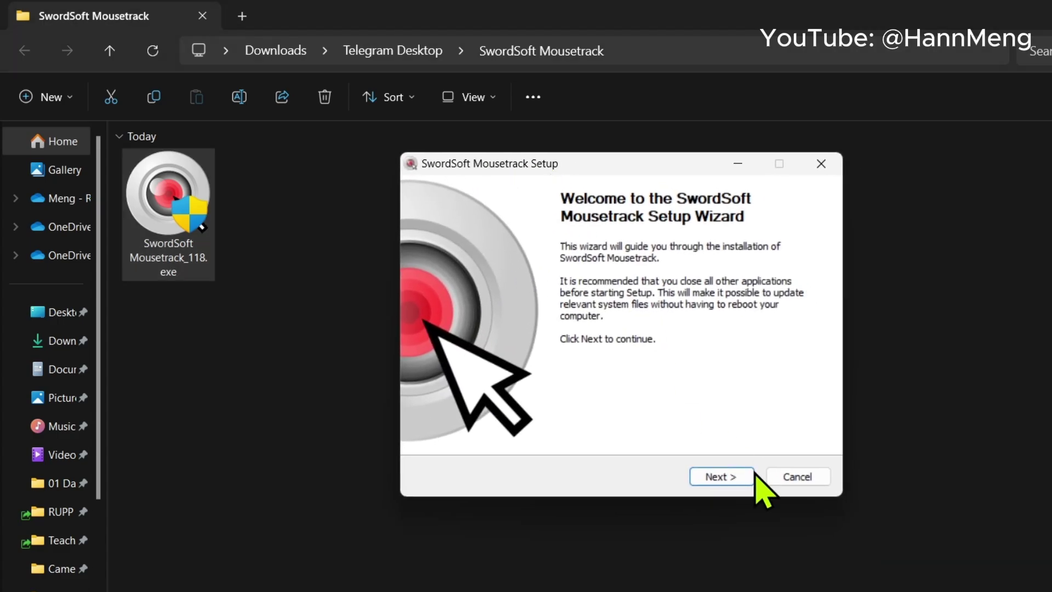
- Accept the license, keep the Main Program component and install into the default folder
click(722, 479)
click(722, 478)
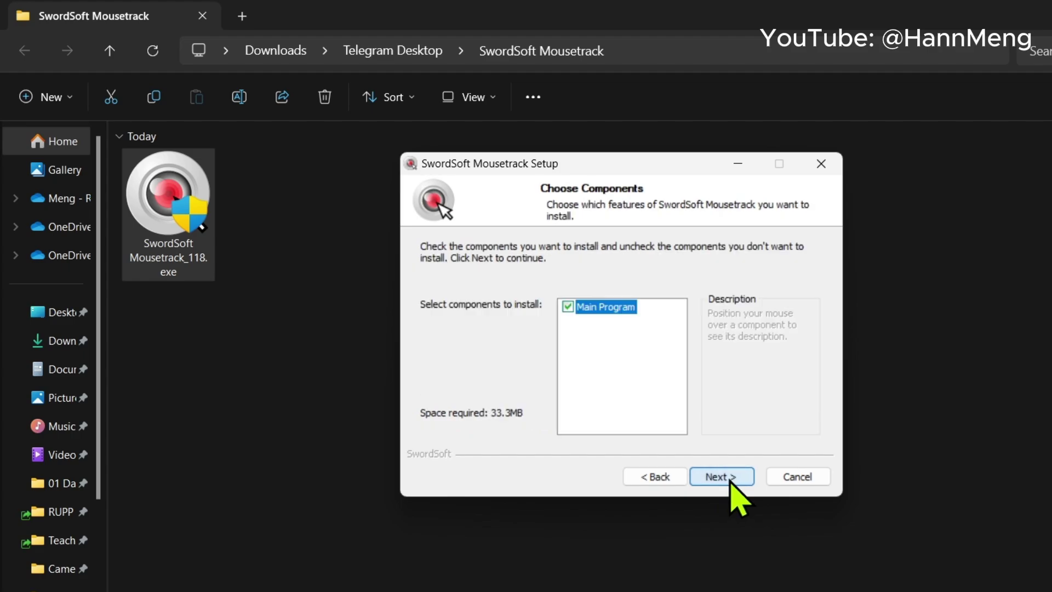
click(724, 478)
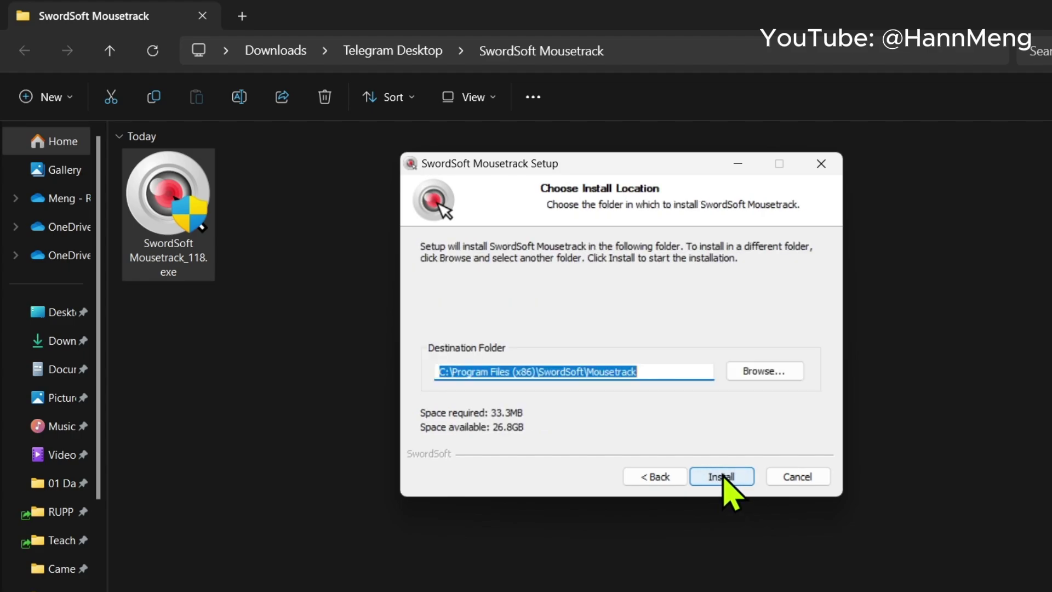
click(722, 477)
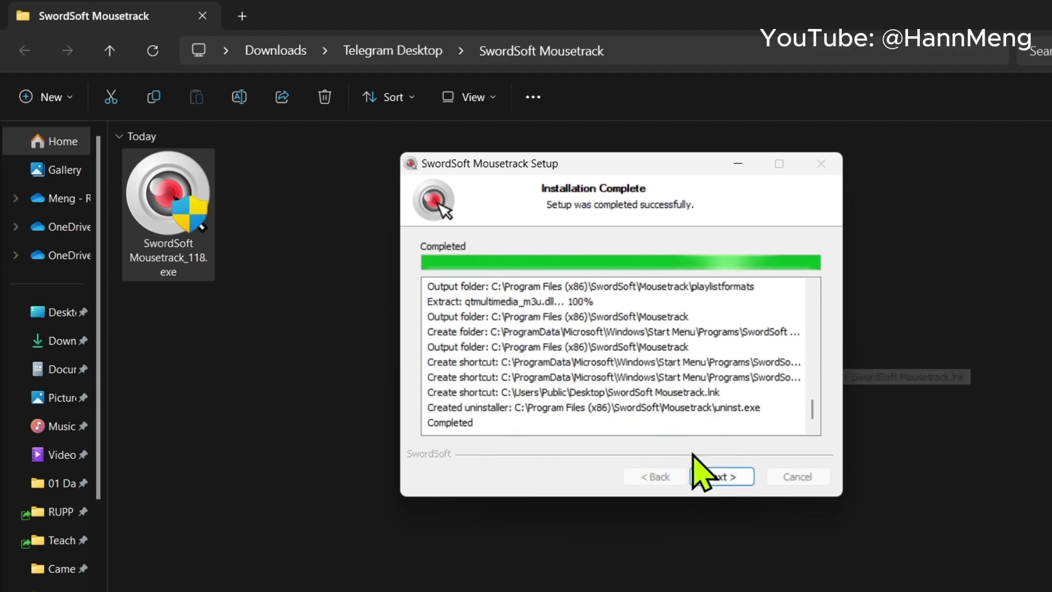
- Finish setup and turn off Show Keystroke in Mousetrack's General settings
click(722, 477)
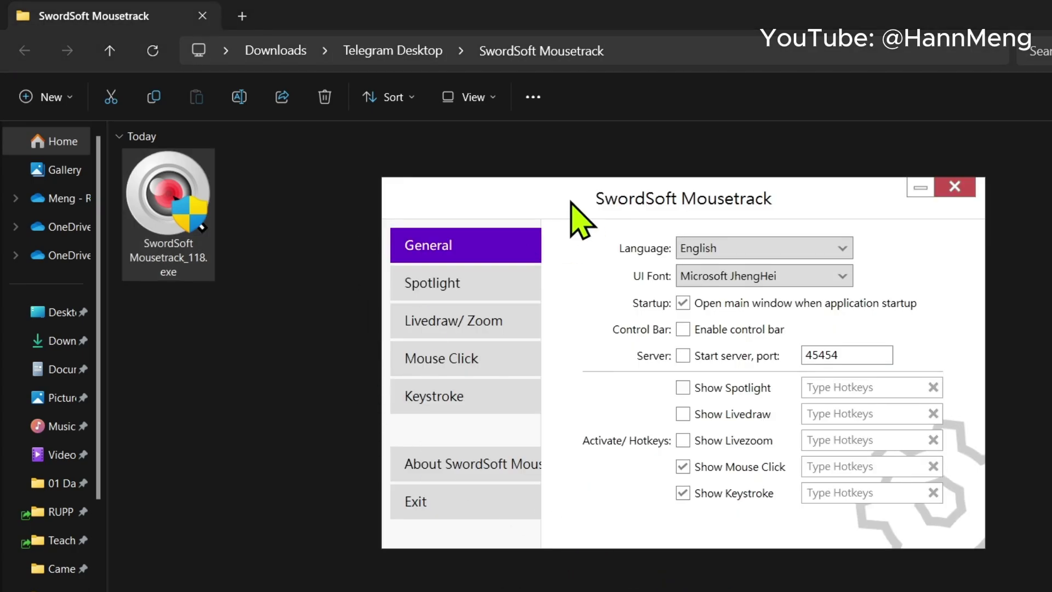
drag(602, 196, 476, 135)
click(585, 432)
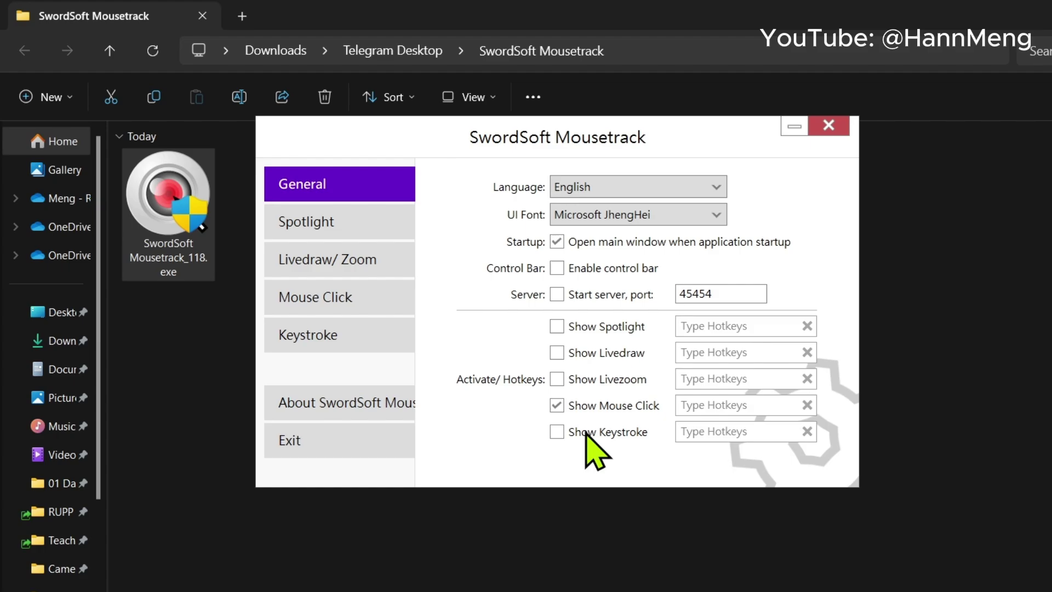
click(470, 228)
- Toggle Show Mouse Click off and on, disable opening the main window at startup, and test click highlights
click(557, 405)
click(557, 405)
click(468, 258)
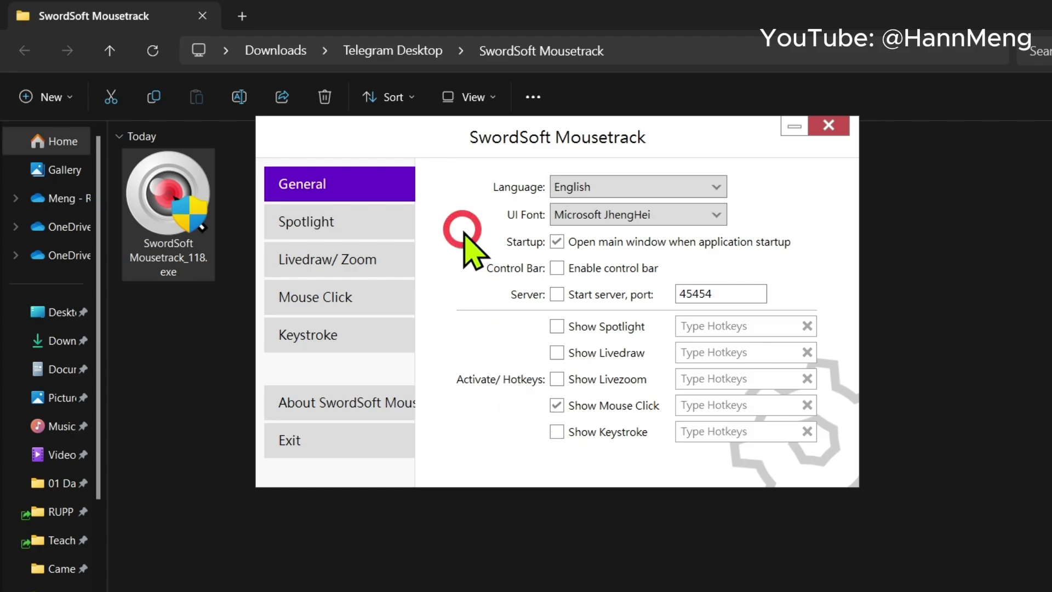
click(741, 243)
click(810, 194)
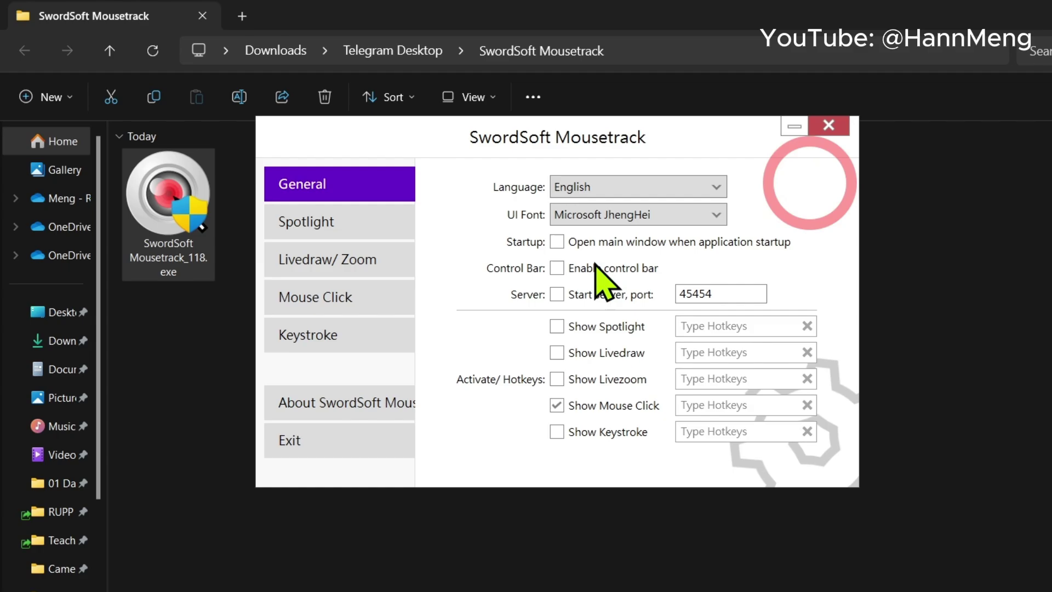
click(462, 344)
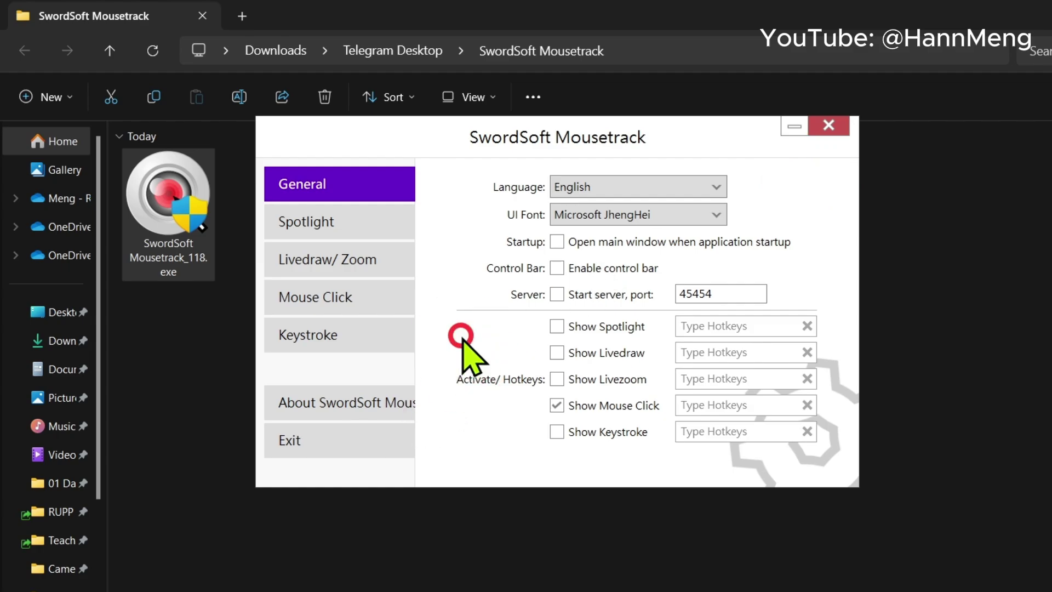